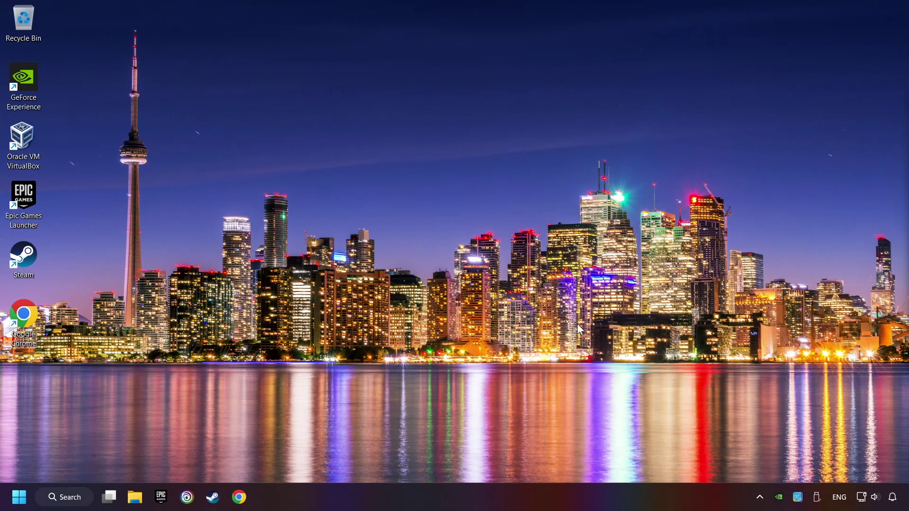
From the taskbar clock, turn on automatic time zone and automatic time, then close Settings
right_click(893, 497)
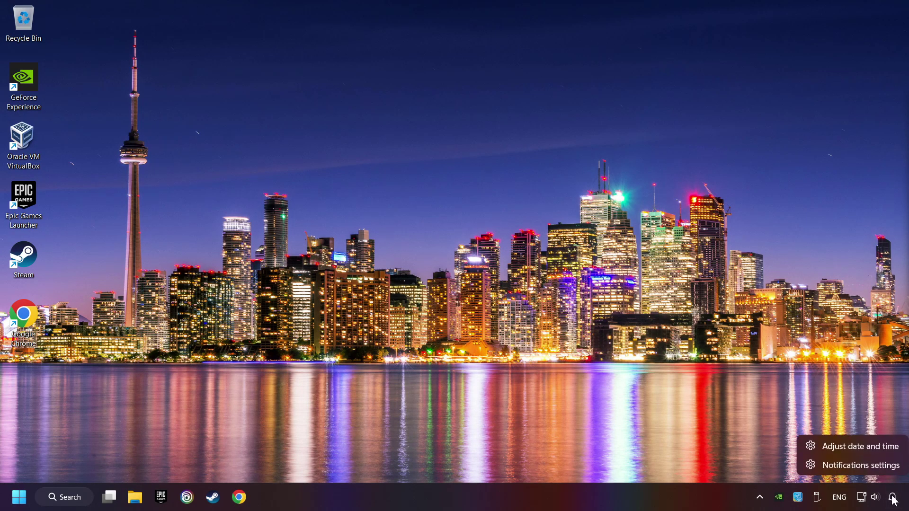
left_click(869, 451)
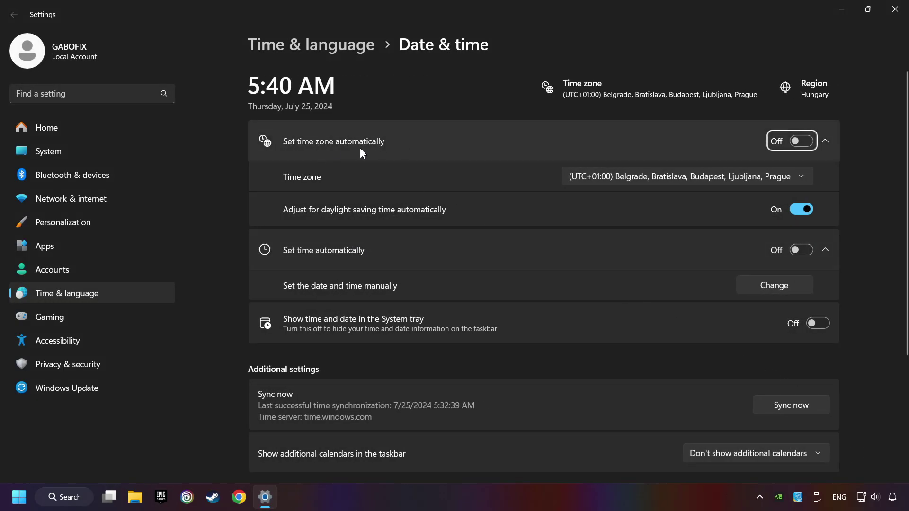
left_click(802, 143)
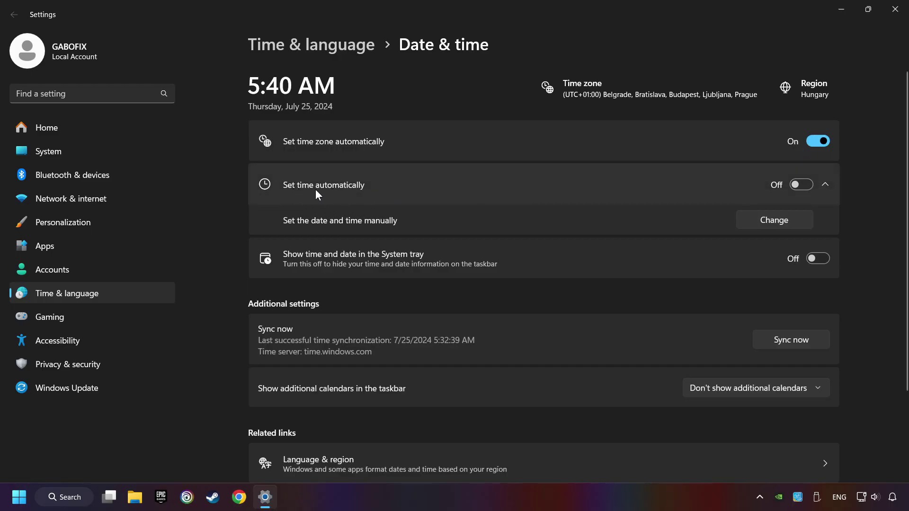
left_click(805, 186)
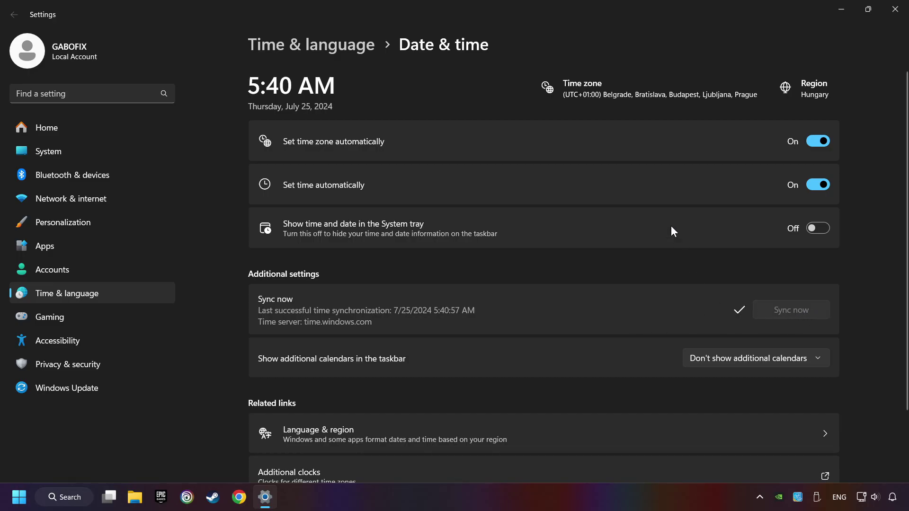
left_click(894, 9)
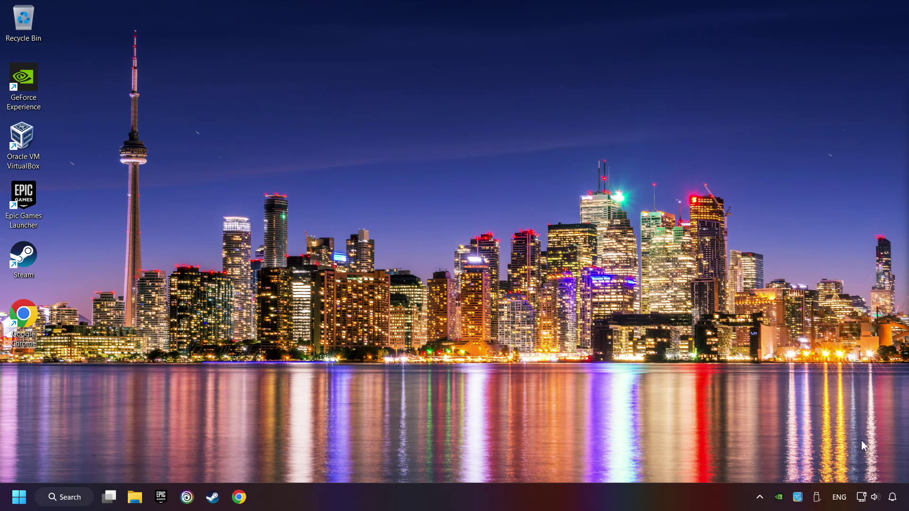
Save the manual proxy server as Off on the Proxy page, then close Settings
right_click(862, 497)
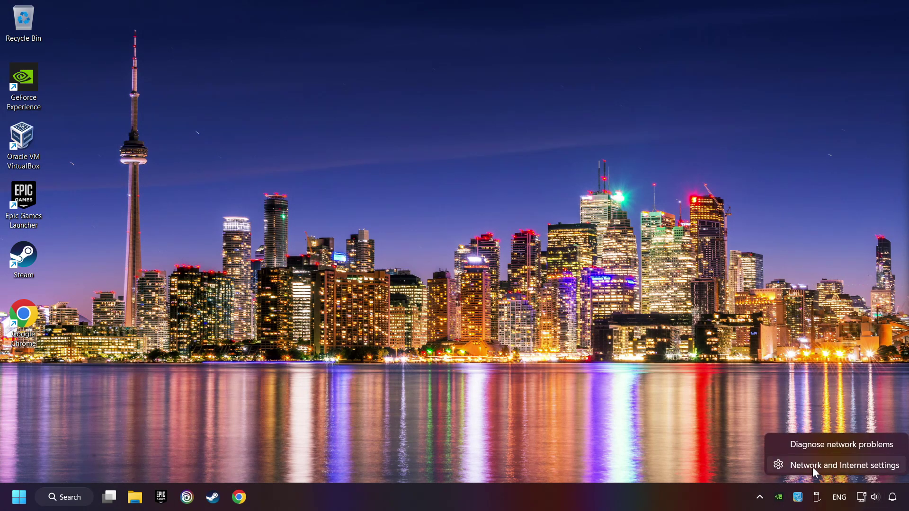
left_click(851, 468)
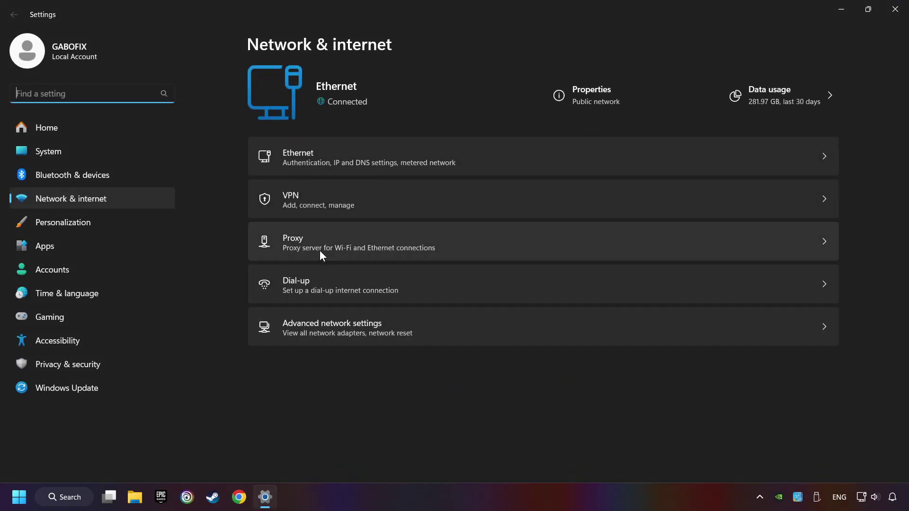
left_click(319, 240)
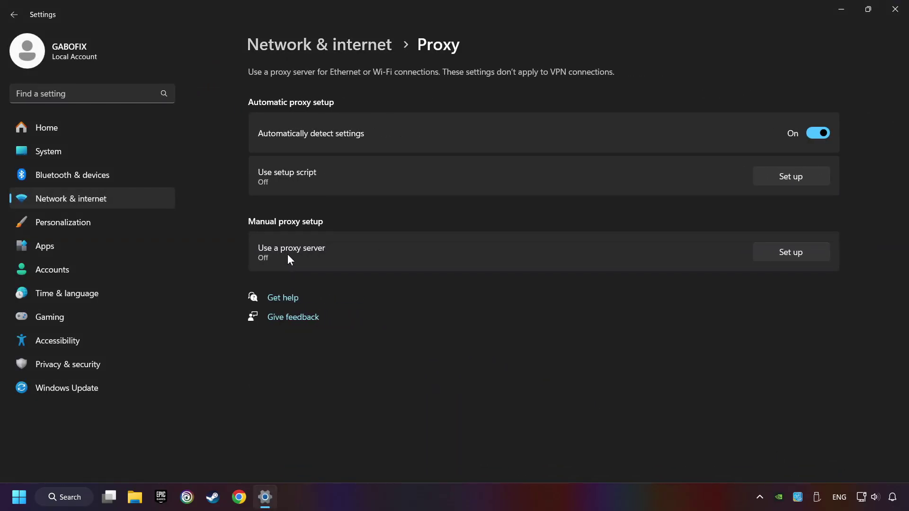
left_click(805, 254)
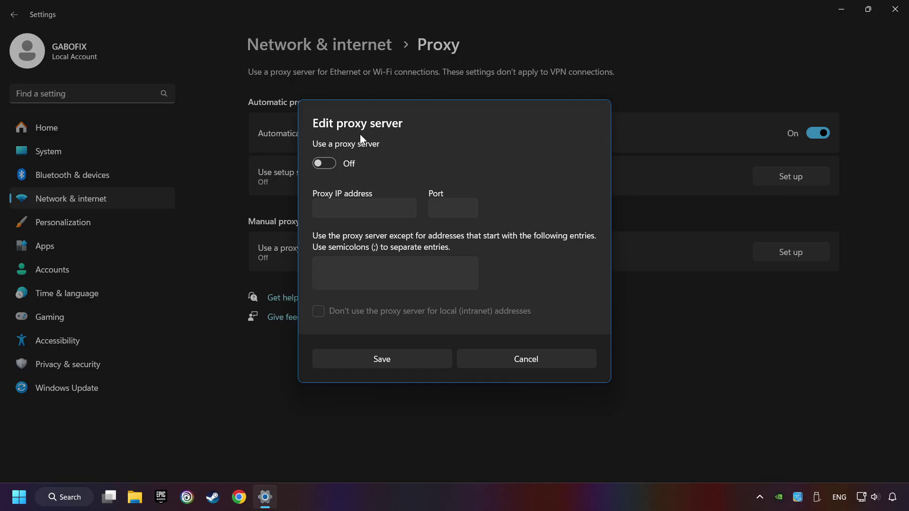
left_click(373, 361)
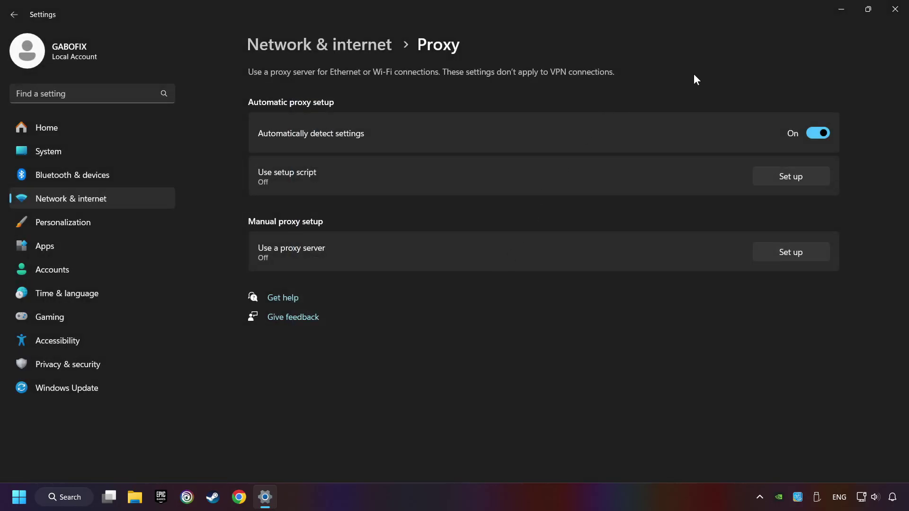
left_click(890, 17)
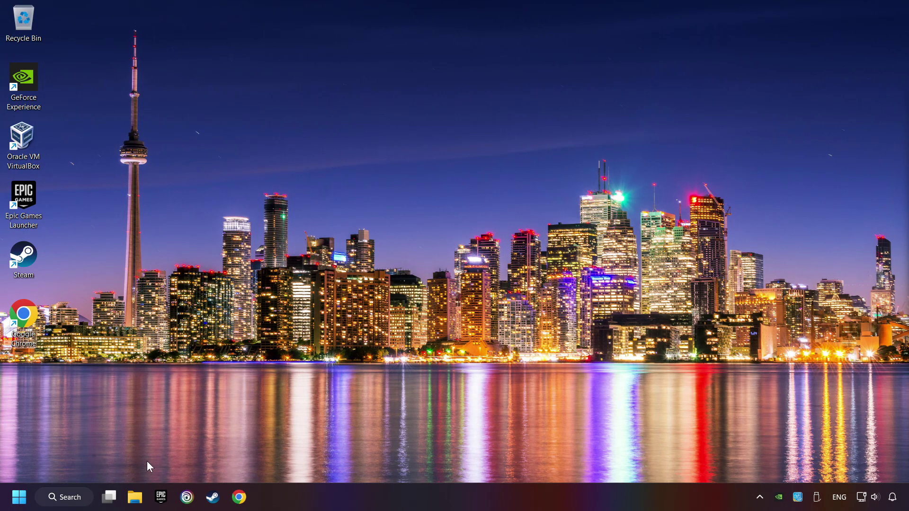
Search for cmd and run Command Prompt as administrator
left_click(71, 503)
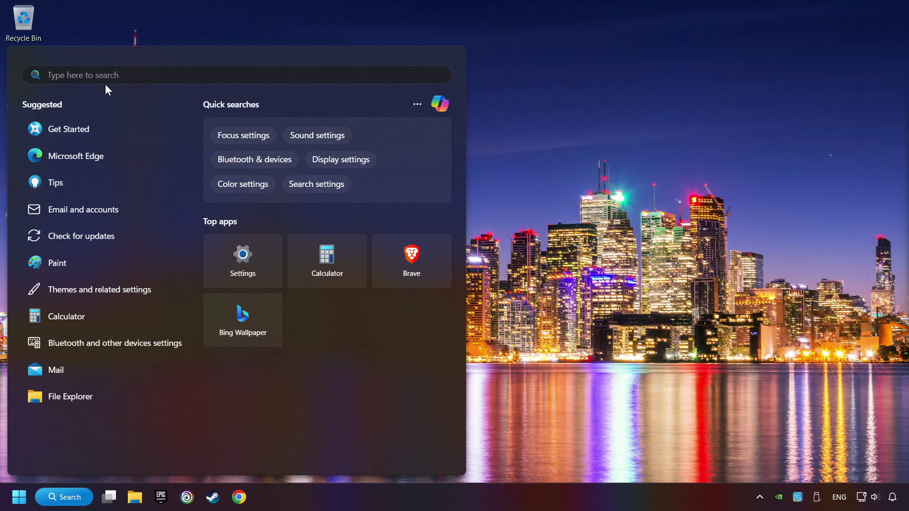
type("cmd")
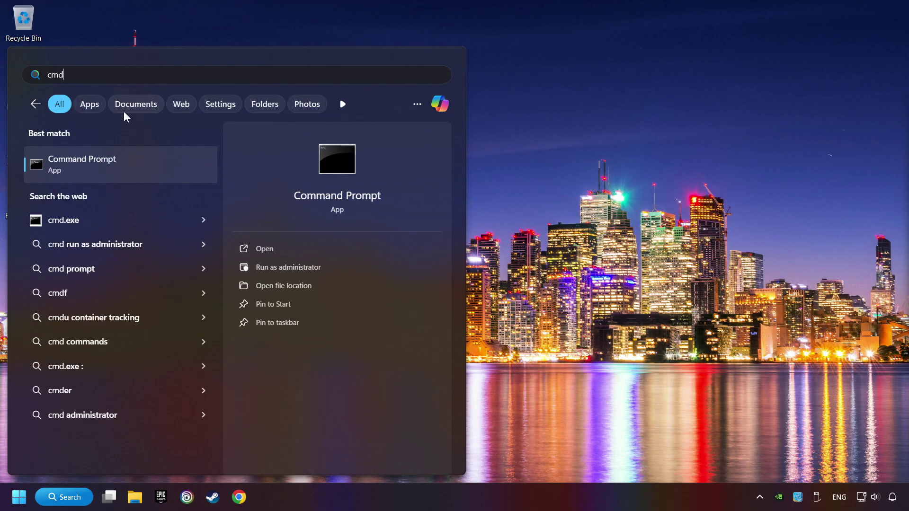
right_click(173, 165)
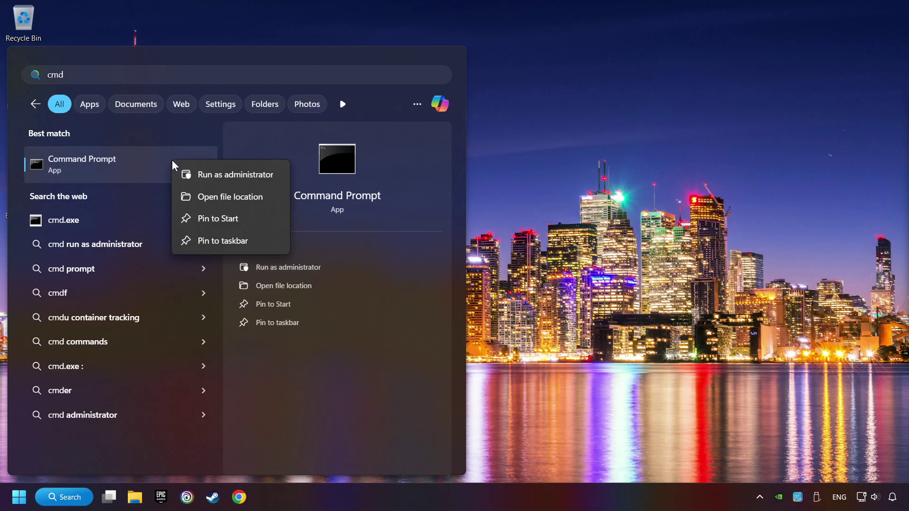
left_click(214, 177)
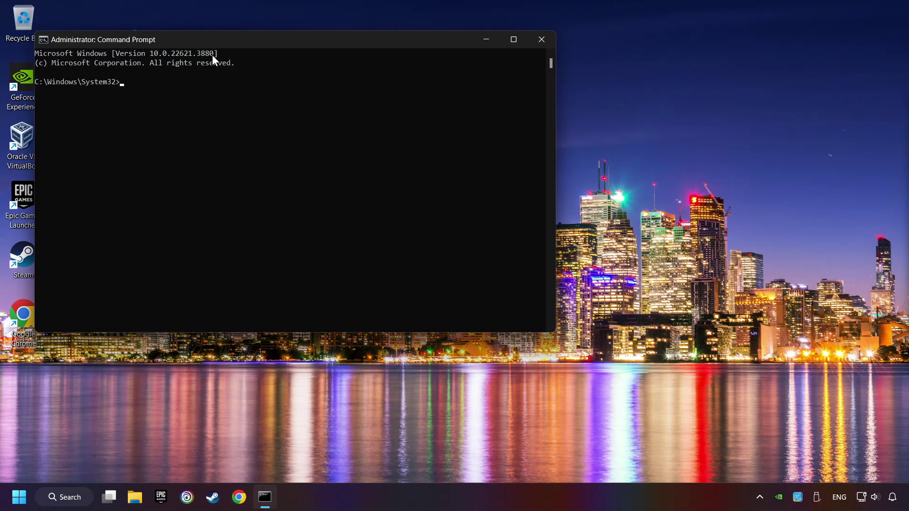
Place commands.txt beside Command Prompt, then run ipconfig /flushdns and ipconfig /release from the notes
left_click_drag(214, 43, 197, 29)
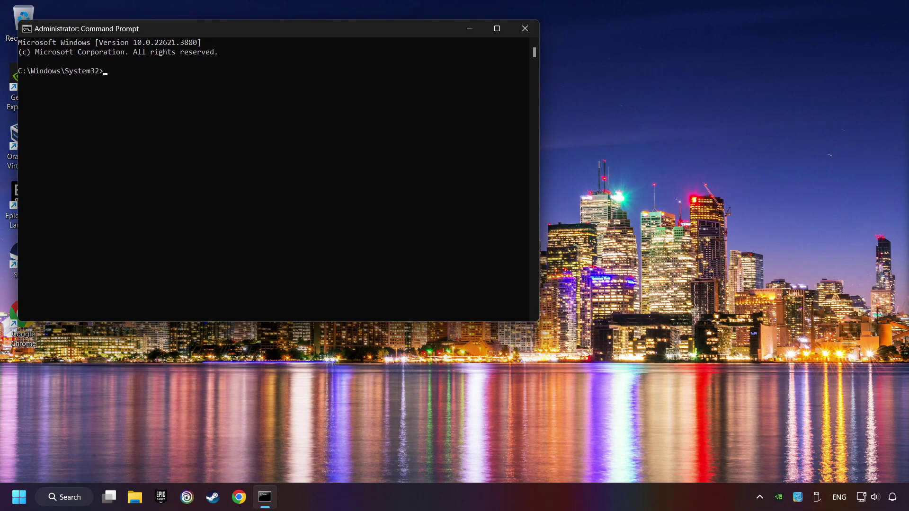
left_click_drag(762, 308, 759, 263)
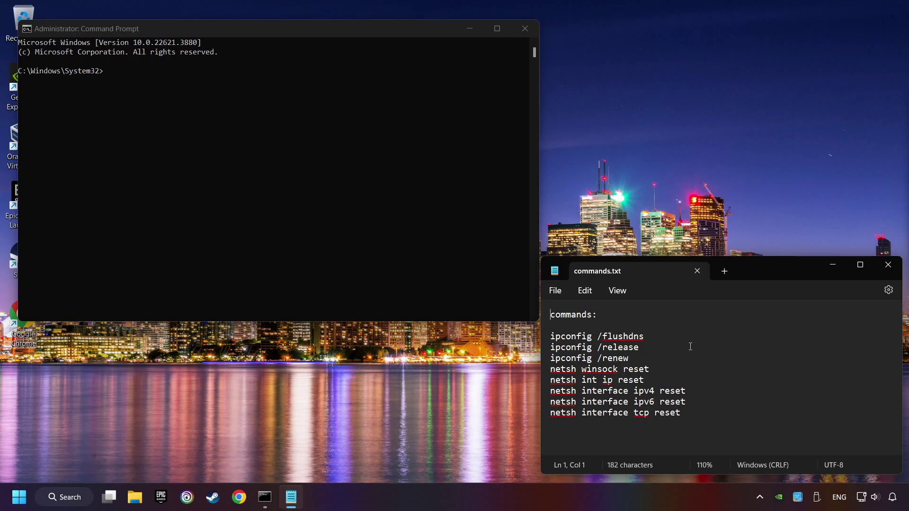
left_click_drag(651, 336, 549, 337)
key("ctrl+c")
left_click(213, 98)
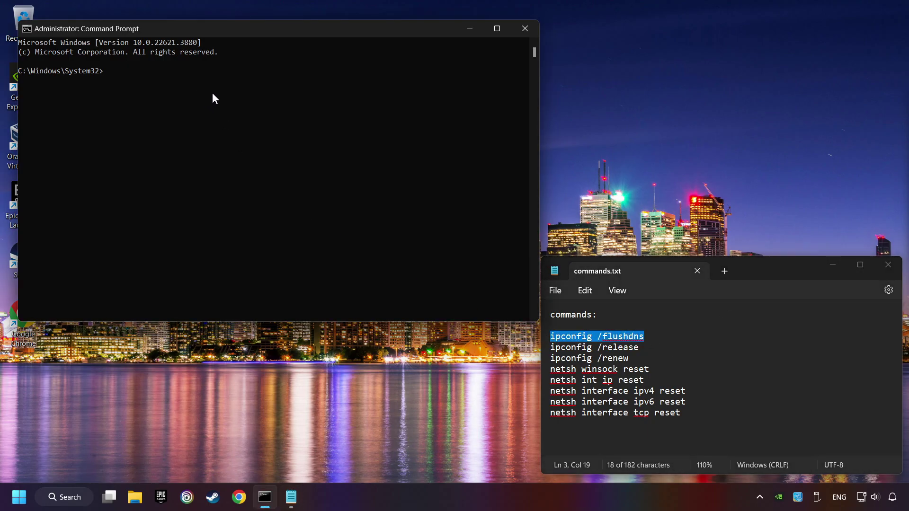
right_click(212, 98)
key("Return")
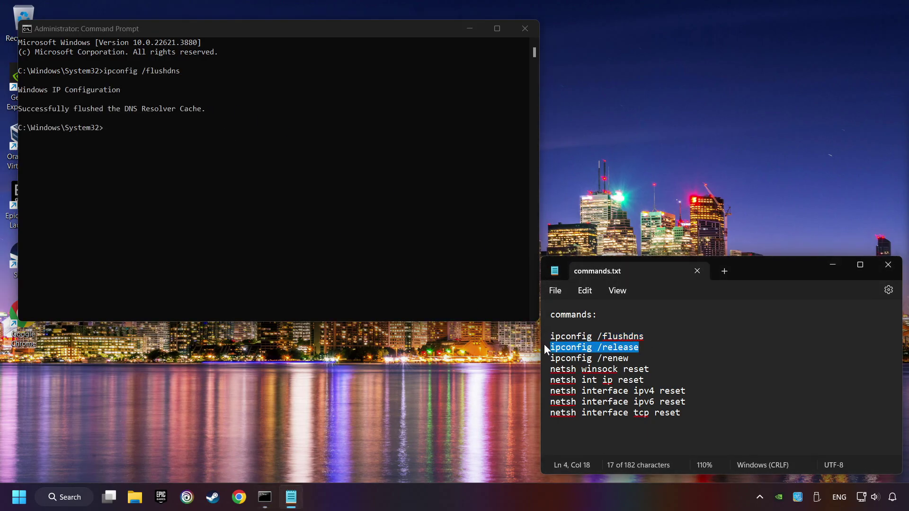
left_click_drag(640, 347, 548, 348)
key("ctrl+c")
left_click(219, 172)
right_click(220, 172)
key("Return")
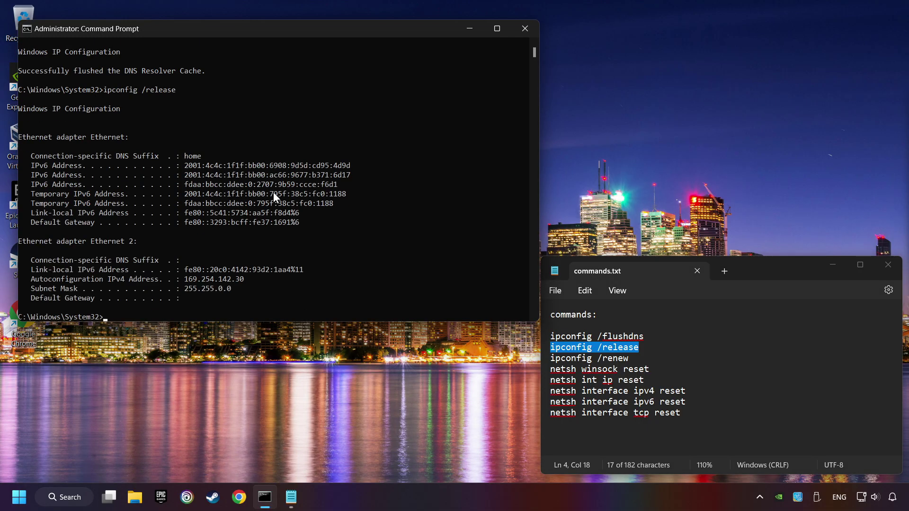
Run ipconfig /renew and netsh winsock reset, pasted from the notes
left_click_drag(630, 357, 548, 359)
key("ctrl+c")
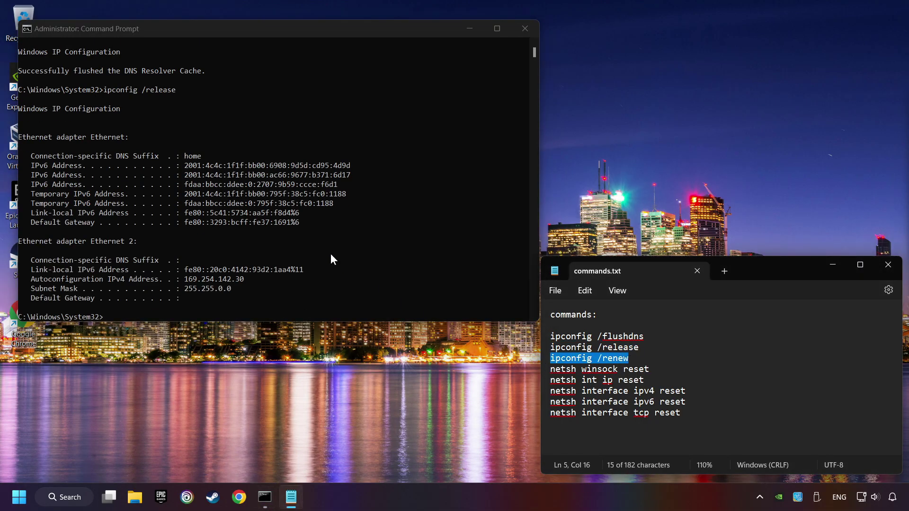
left_click(294, 228)
right_click(294, 229)
key("Return")
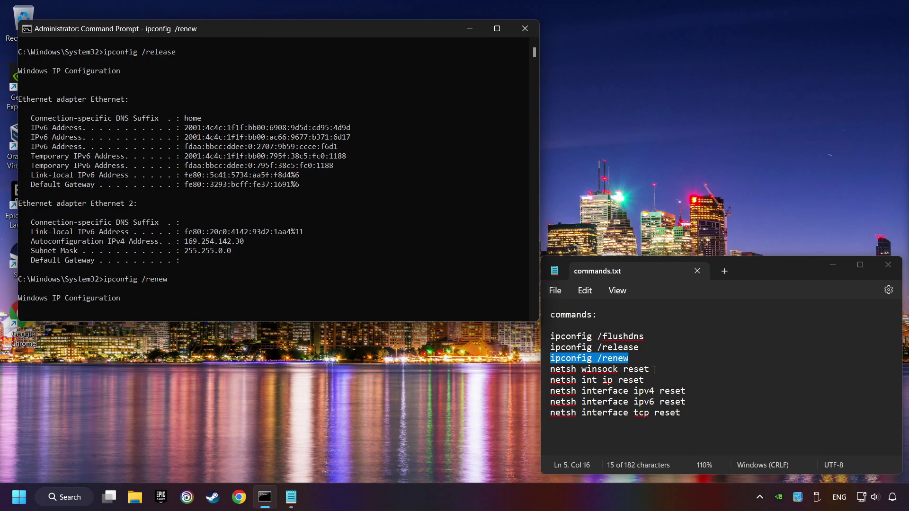
left_click_drag(649, 369, 539, 372)
key("ctrl+c")
left_click(331, 242)
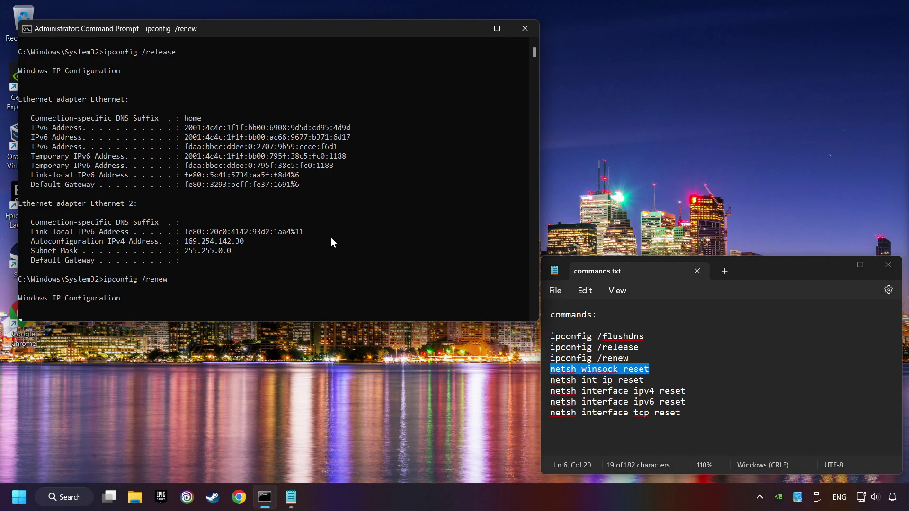
right_click(330, 238)
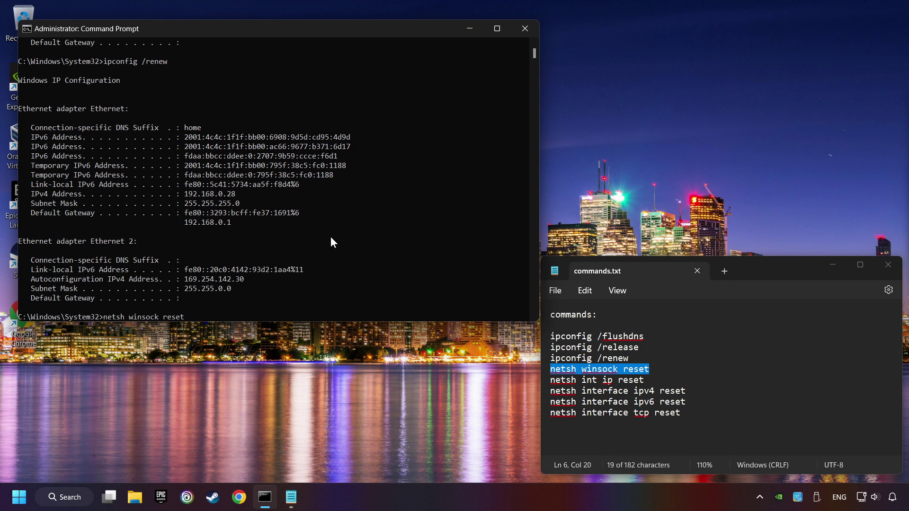
key("Return")
Run netsh int ip reset, netsh interface ipv4 reset and netsh interface ipv6 reset
left_click_drag(645, 380, 538, 377)
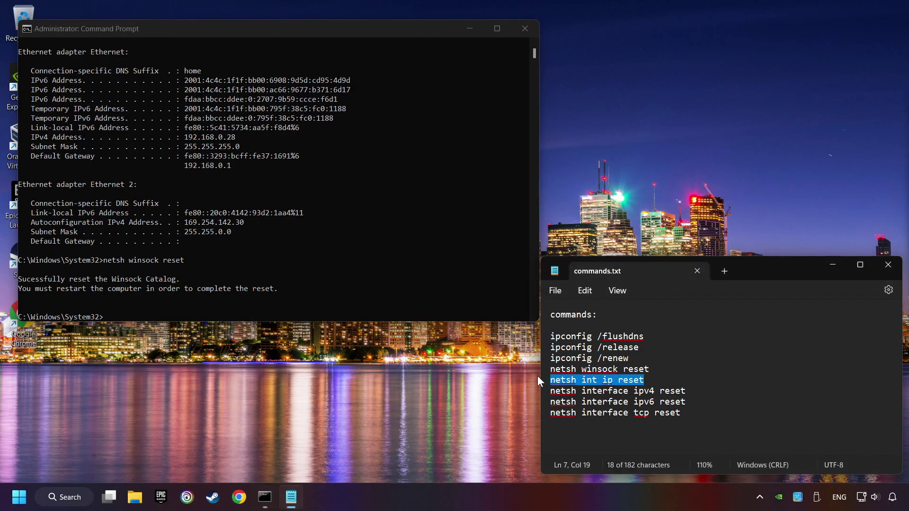
right_click(258, 232)
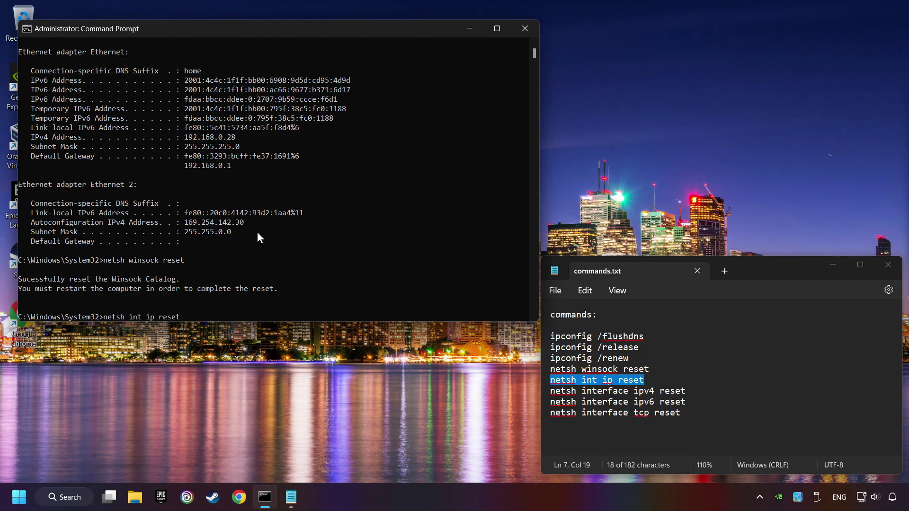
key("Return")
left_click_drag(690, 391, 548, 391)
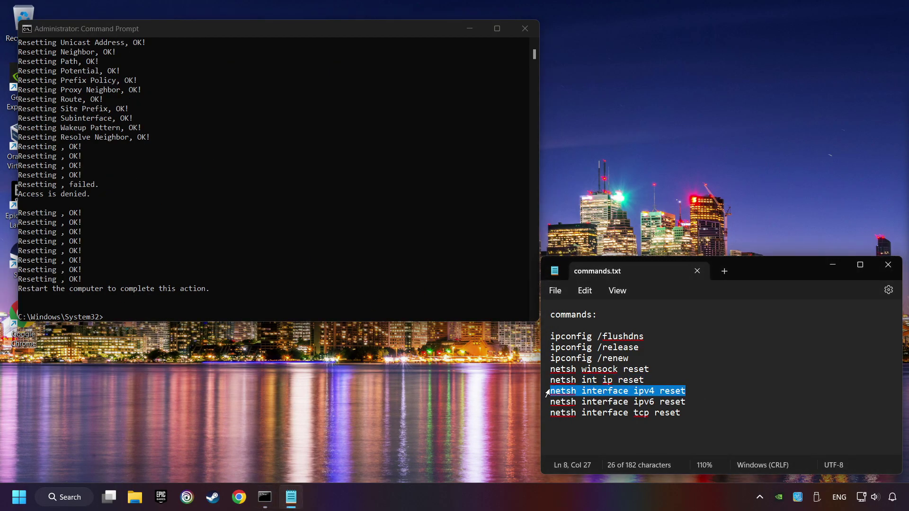
right_click(303, 243)
key("Return")
left_click_drag(687, 401, 539, 400)
right_click(286, 240)
key("Return")
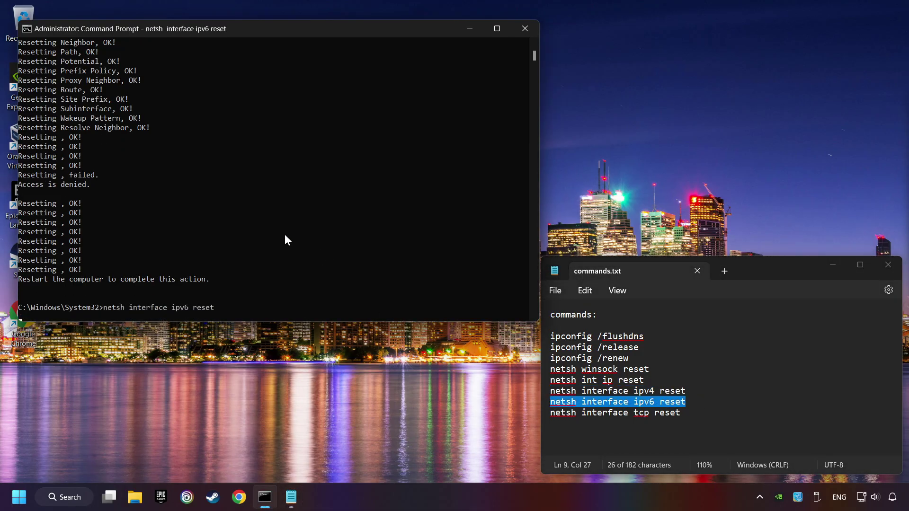
Run netsh interface tcp reset, close Command Prompt and commands.txt, and bring up Start power options
left_click_drag(682, 412, 539, 413)
right_click(277, 251)
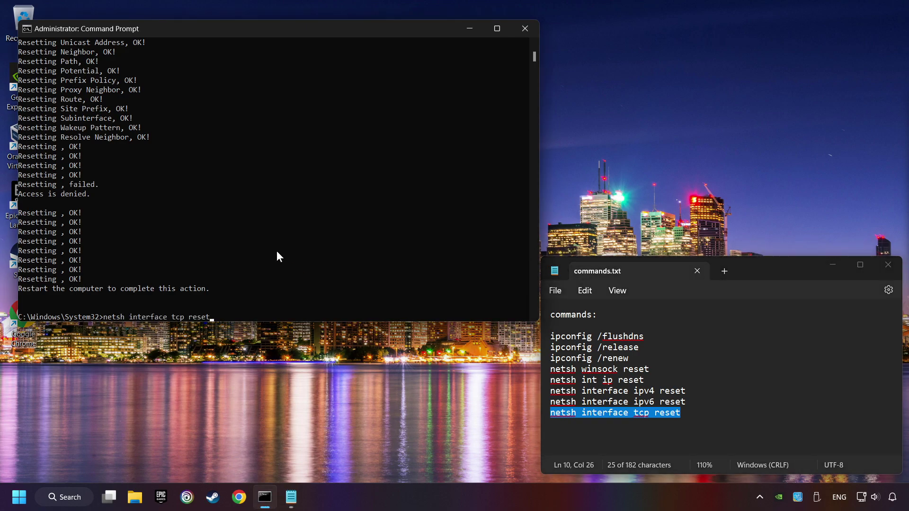
key("Return")
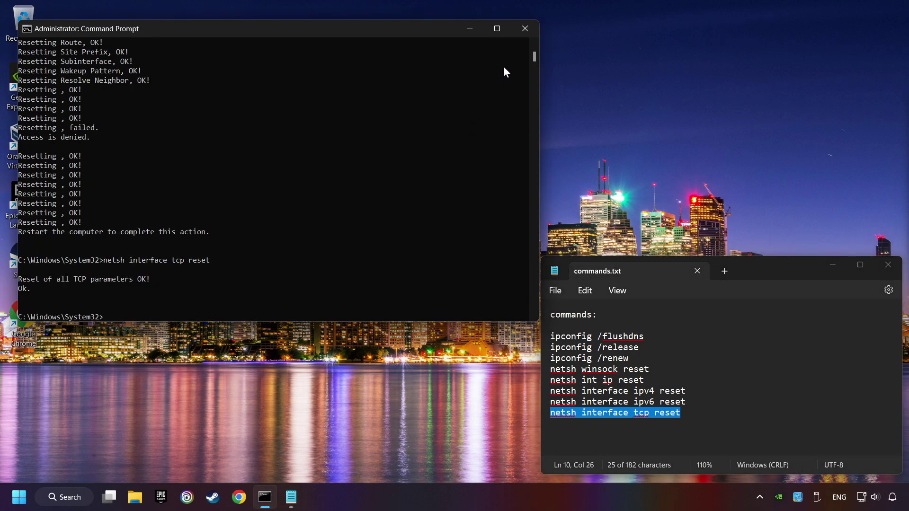
left_click(524, 29)
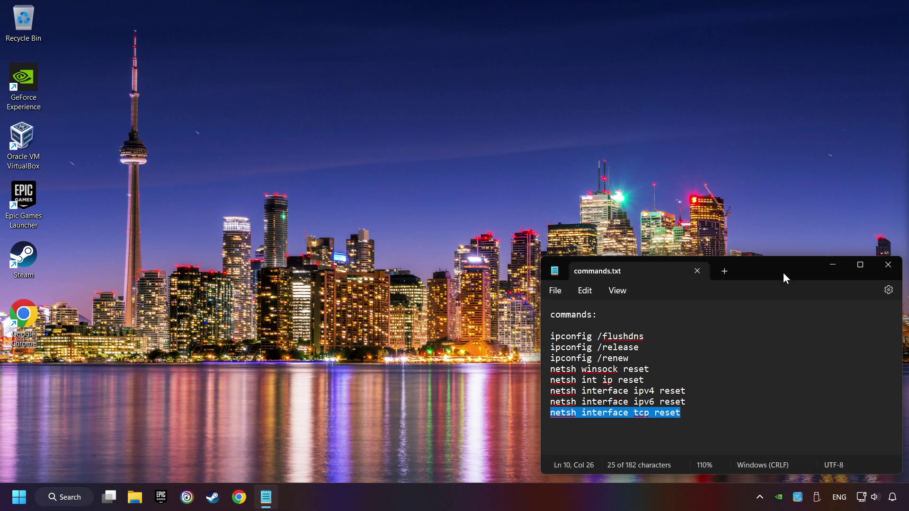
left_click(884, 267)
left_click(20, 485)
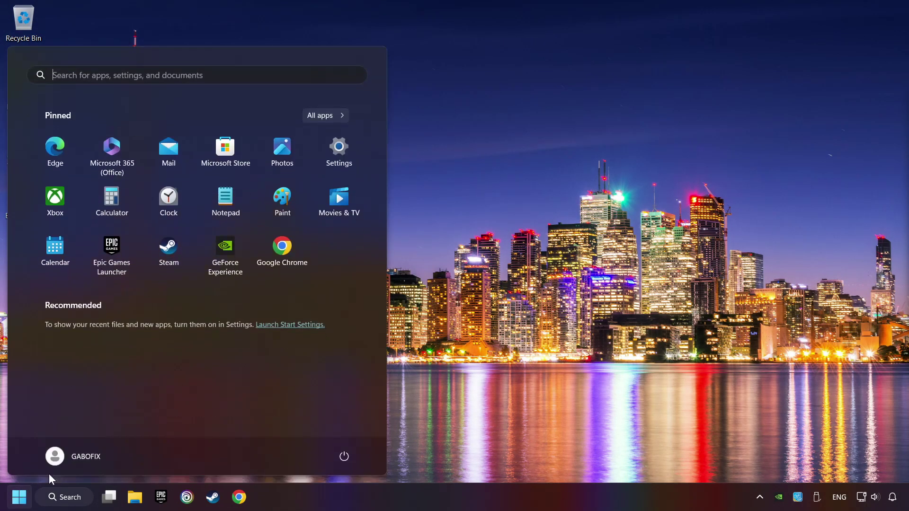
left_click(344, 456)
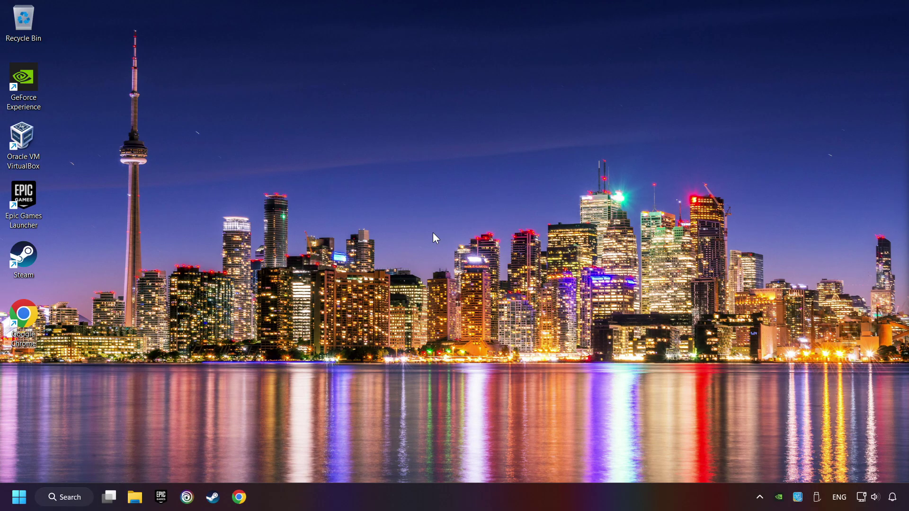
Run Network reset from Advanced network settings and confirm it with Yes
right_click(861, 497)
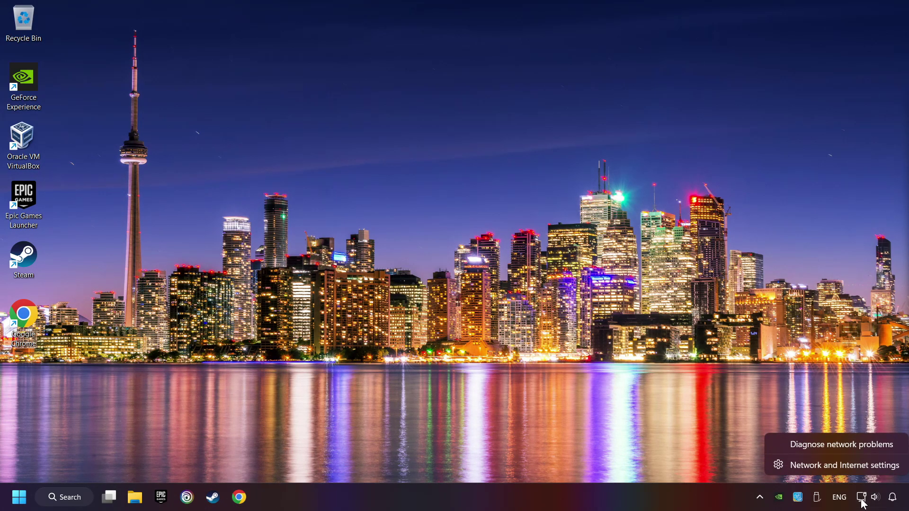
left_click(854, 469)
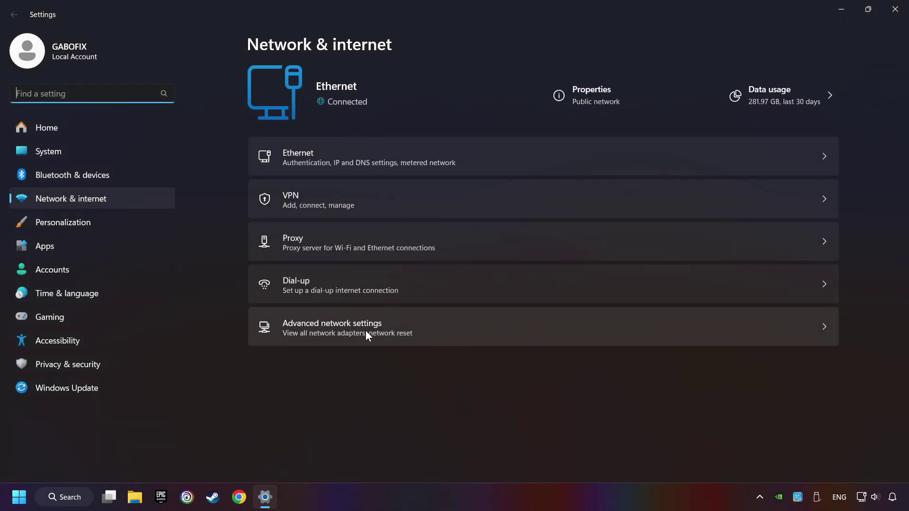
left_click(463, 327)
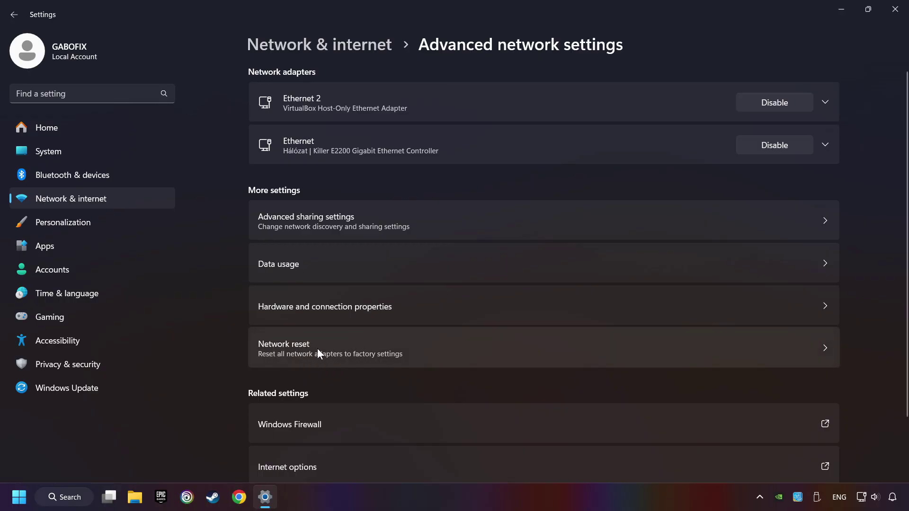
left_click(484, 349)
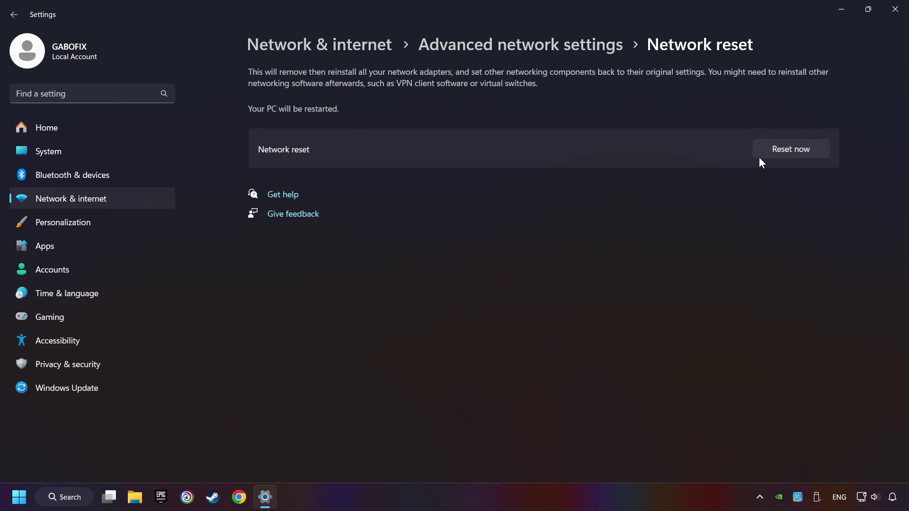
left_click(797, 156)
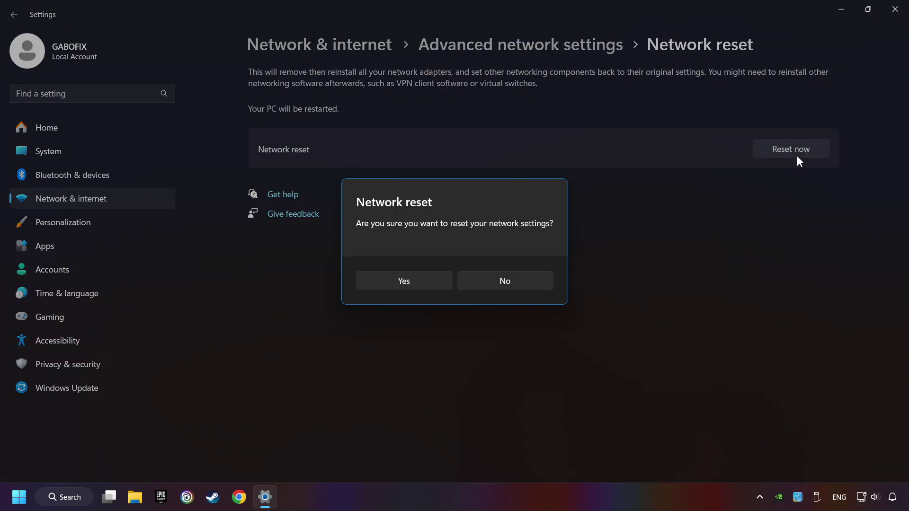
left_click(410, 290)
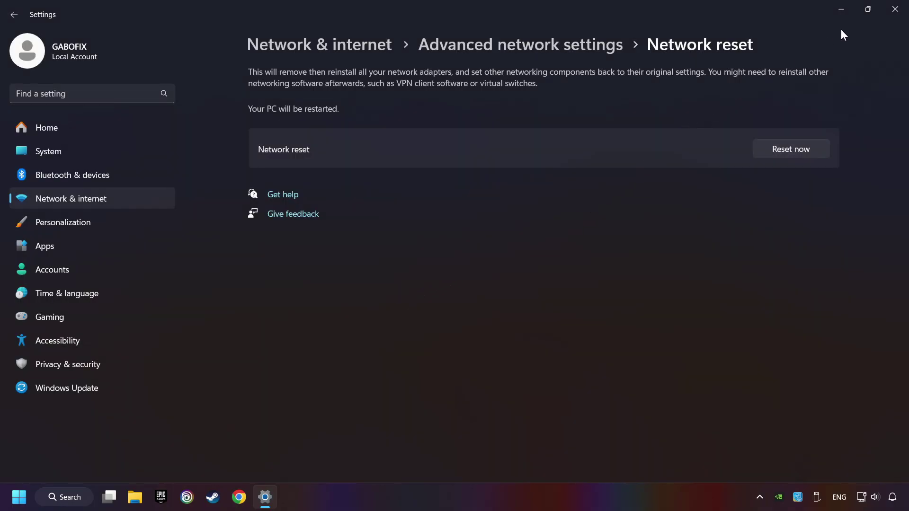
Close Settings and bring up the Start menu power options
left_click(895, 9)
left_click(19, 496)
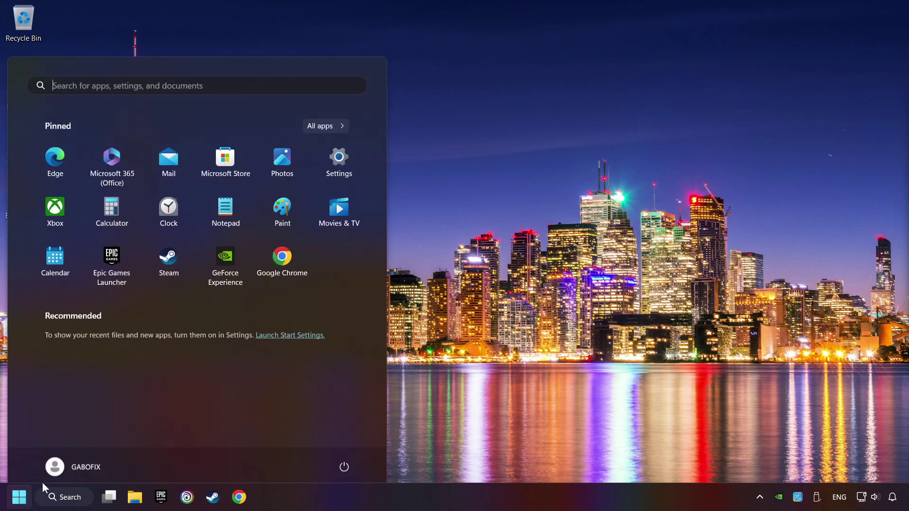
left_click(345, 456)
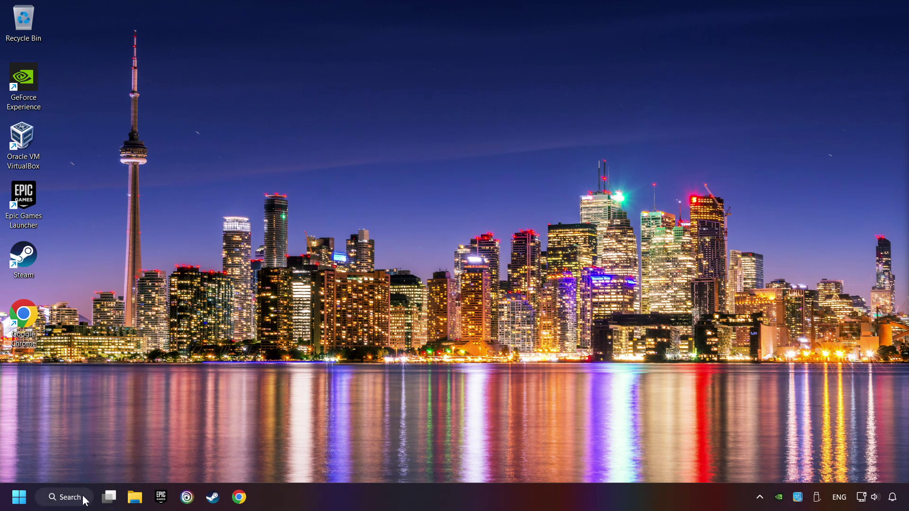
Search 'control panel' and reach Change adapter settings via Network and Sharing Center
left_click(85, 501)
type("con")
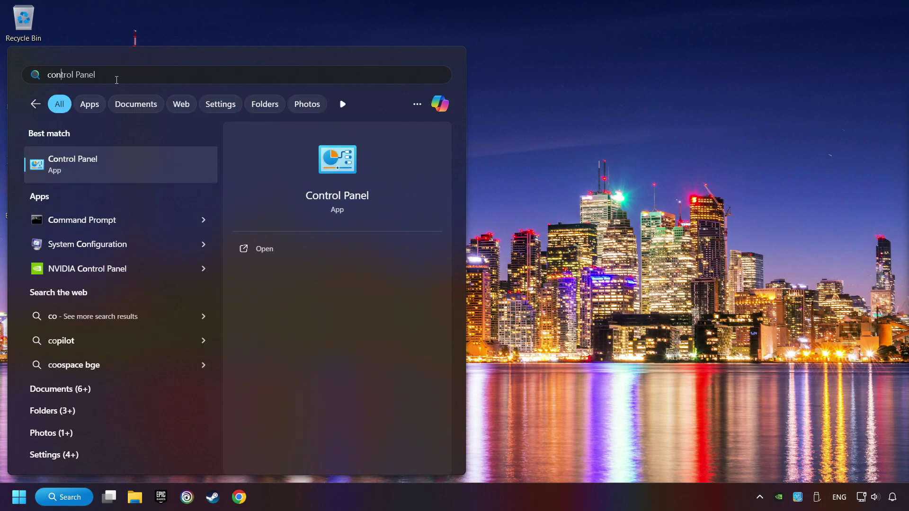
type("trol panel")
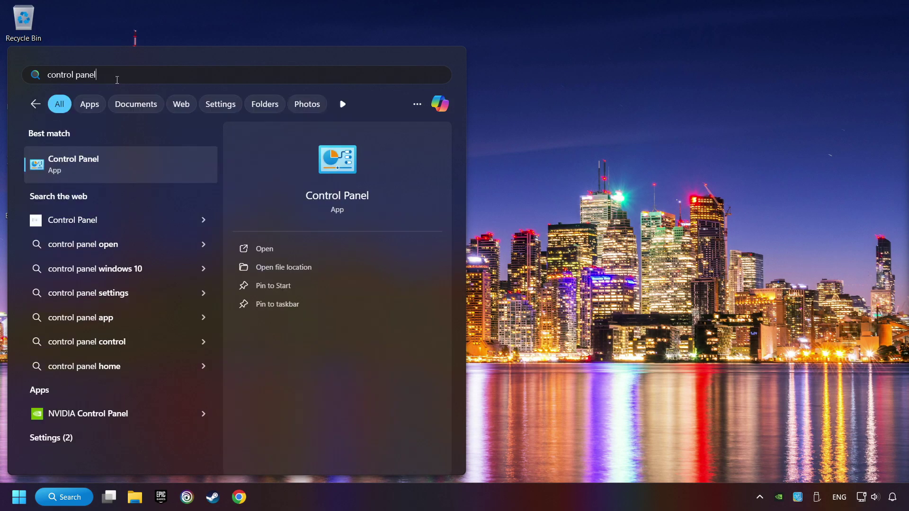
left_click(167, 169)
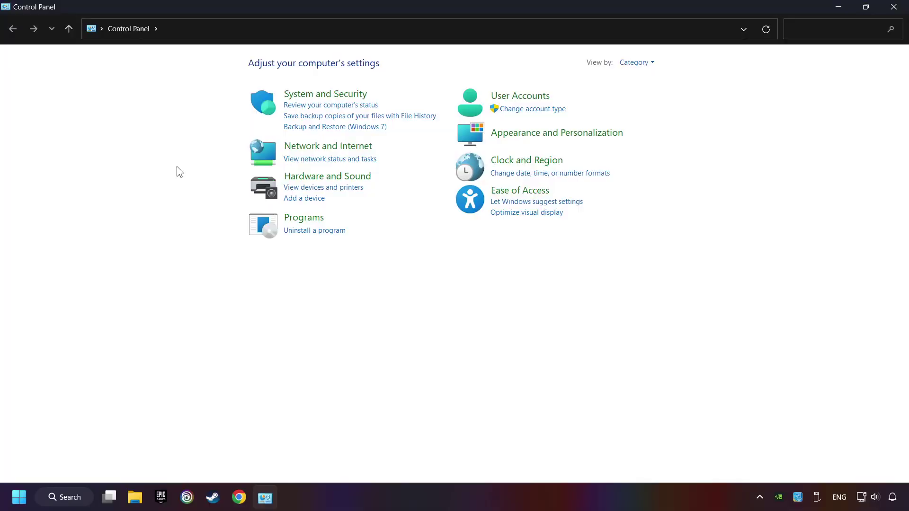
left_click(338, 150)
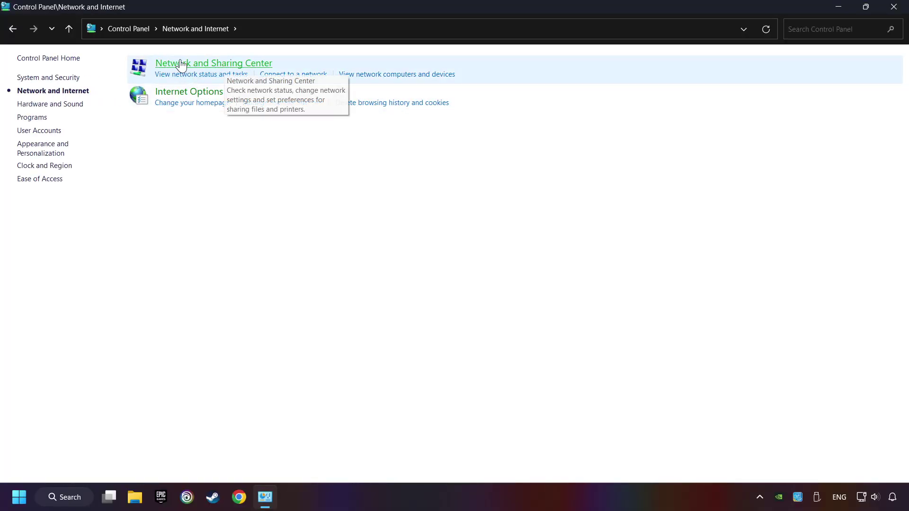
left_click(223, 65)
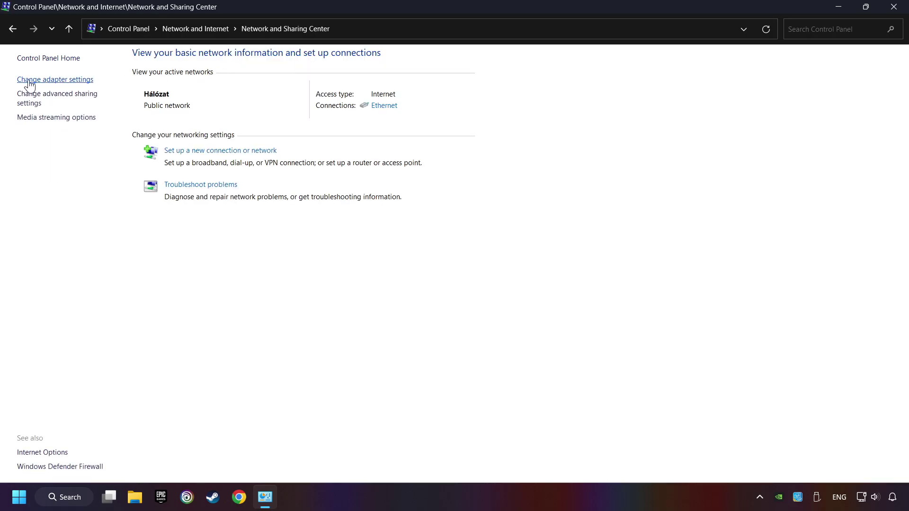
left_click(65, 79)
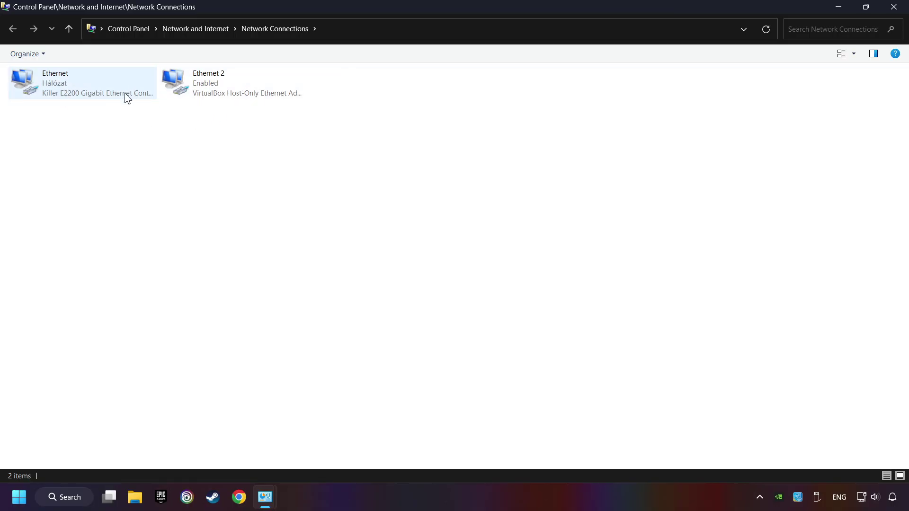
In Ethernet's TCP/IPv4 properties, enter DNS servers 8.8.8.8 preferred and 8.8.4.4 alternate
right_click(79, 82)
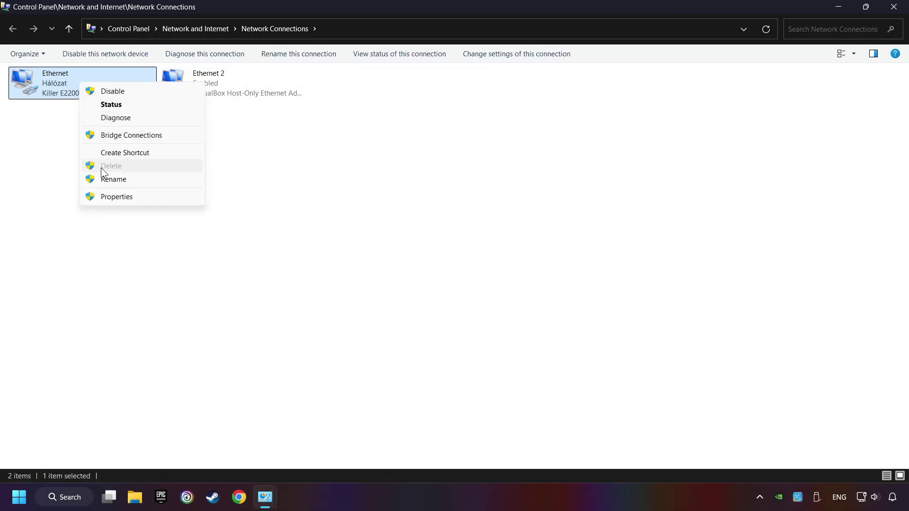
left_click(163, 197)
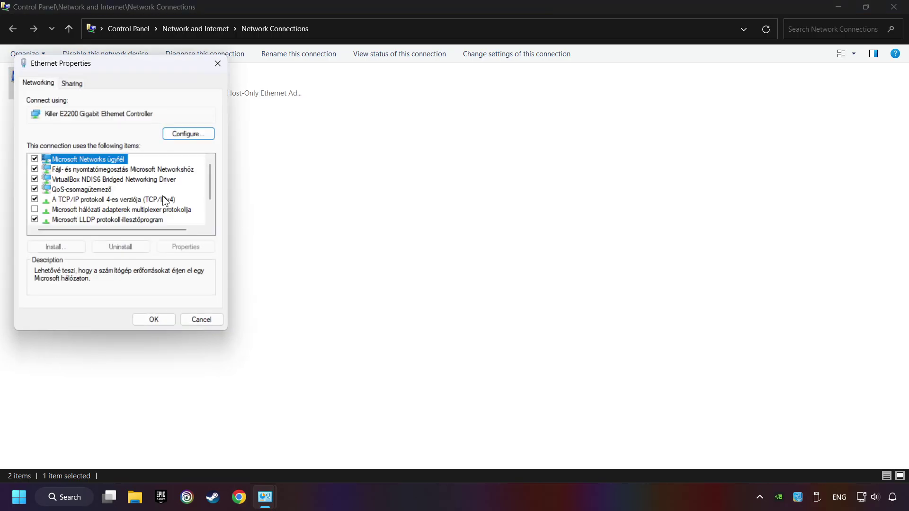
left_click_drag(113, 65, 402, 110)
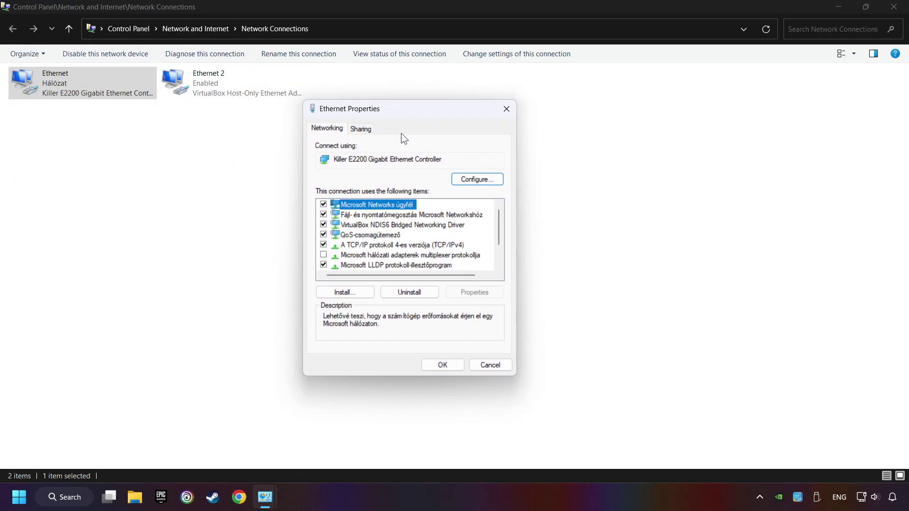
left_click(341, 245)
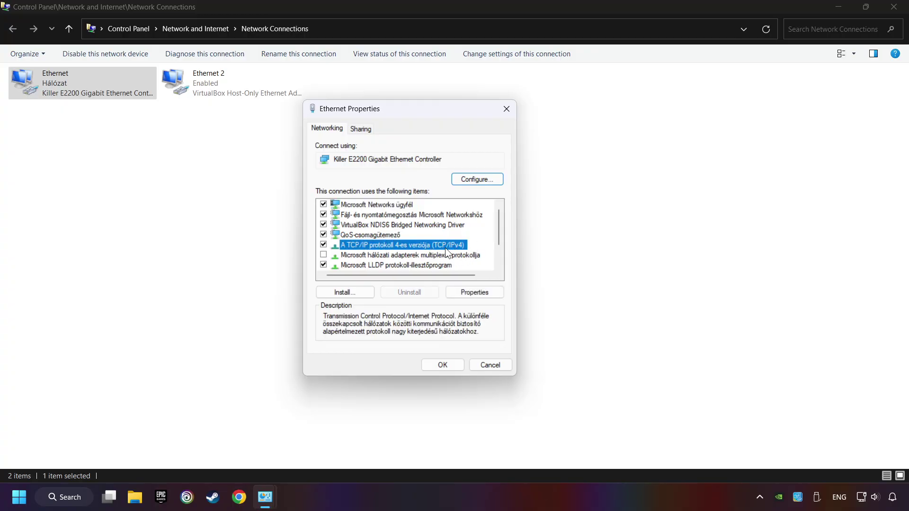
left_click(480, 293)
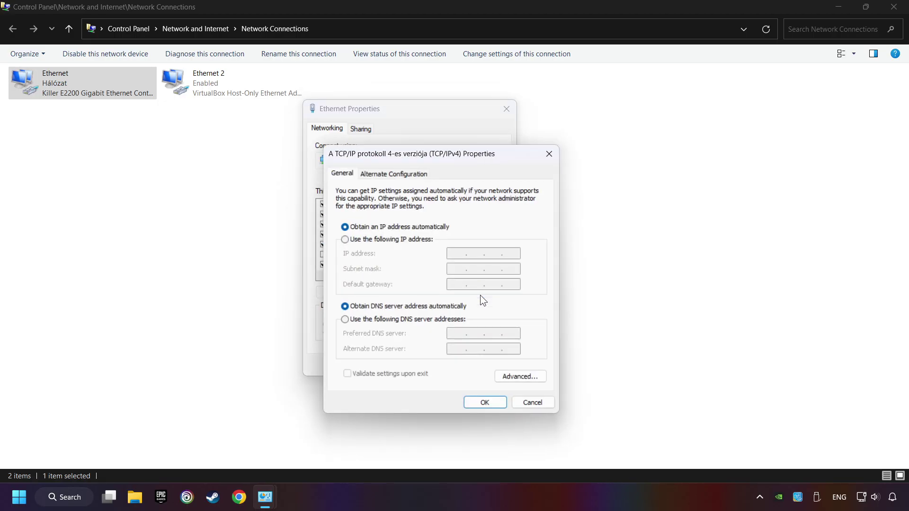
left_click_drag(460, 153, 437, 113)
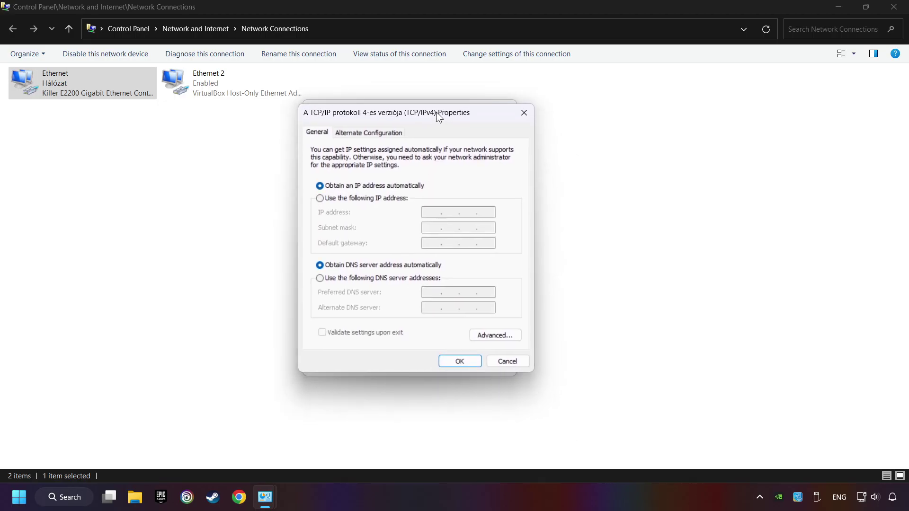
left_click(319, 279)
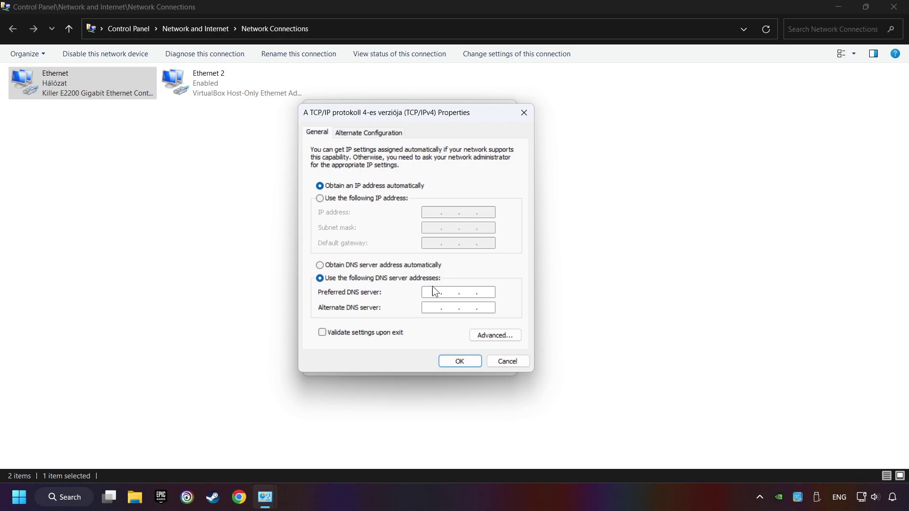
type("8.8.8.8")
type("8.8.4.")
type("4")
Confirm the TCP/IPv4 DNS settings with OK and close Ethernet Properties
left_click(459, 360)
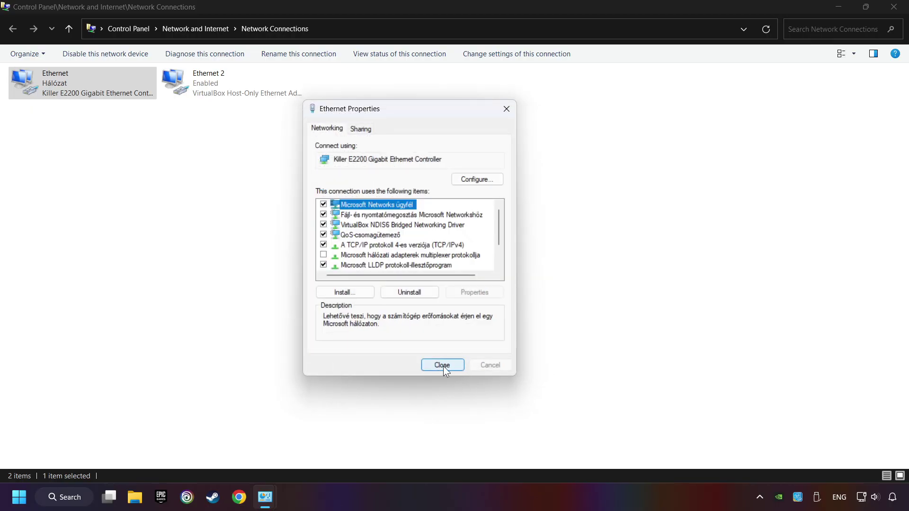
left_click(443, 365)
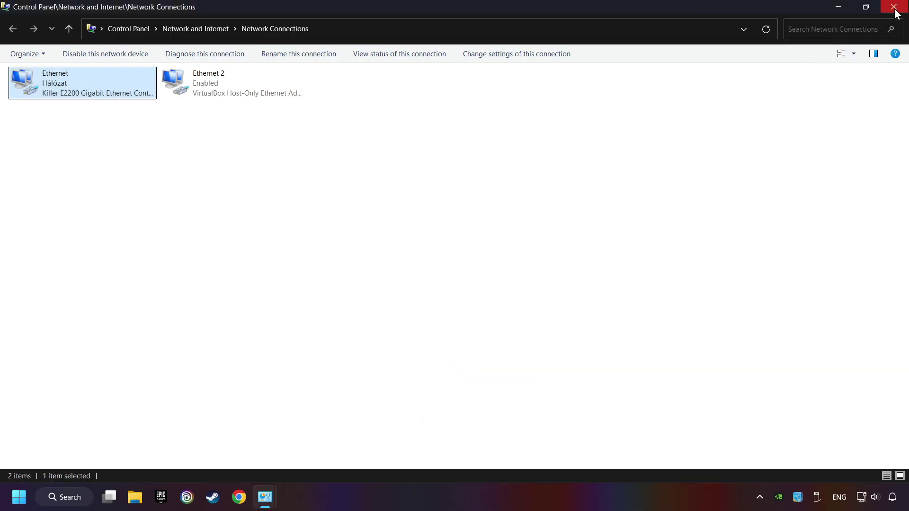